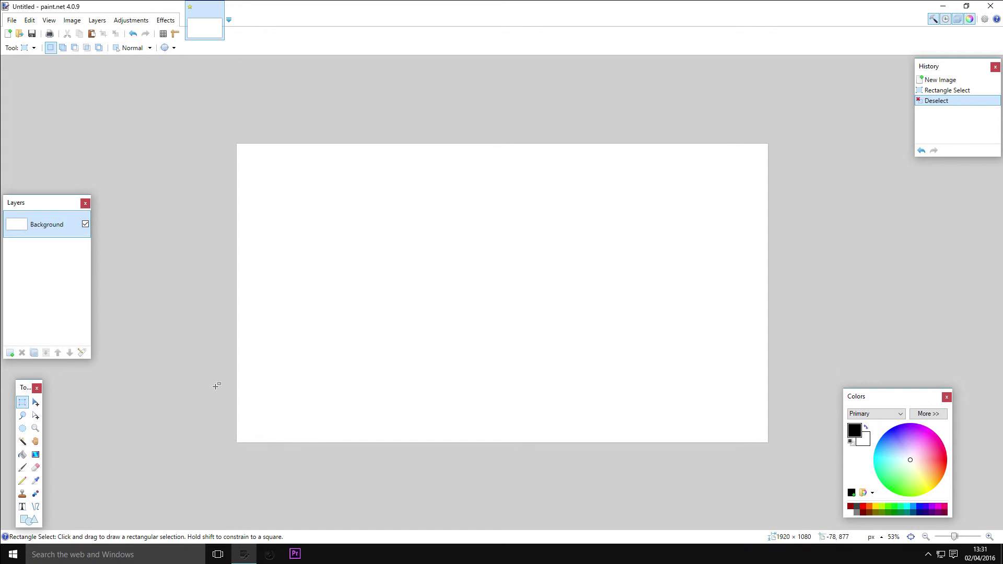
- Select the Paint Bucket tool with dark brown as the primary colour
{"action": "left_click", "coordinate": [23, 454]}
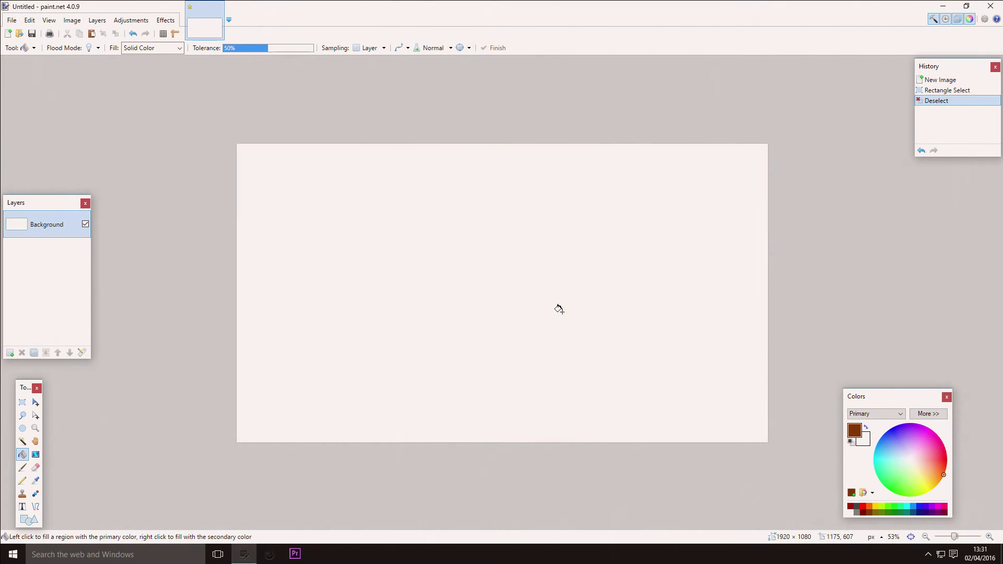
- Fill the blank canvas with dark reddish-brown
{"action": "left_click", "coordinate": [562, 310]}
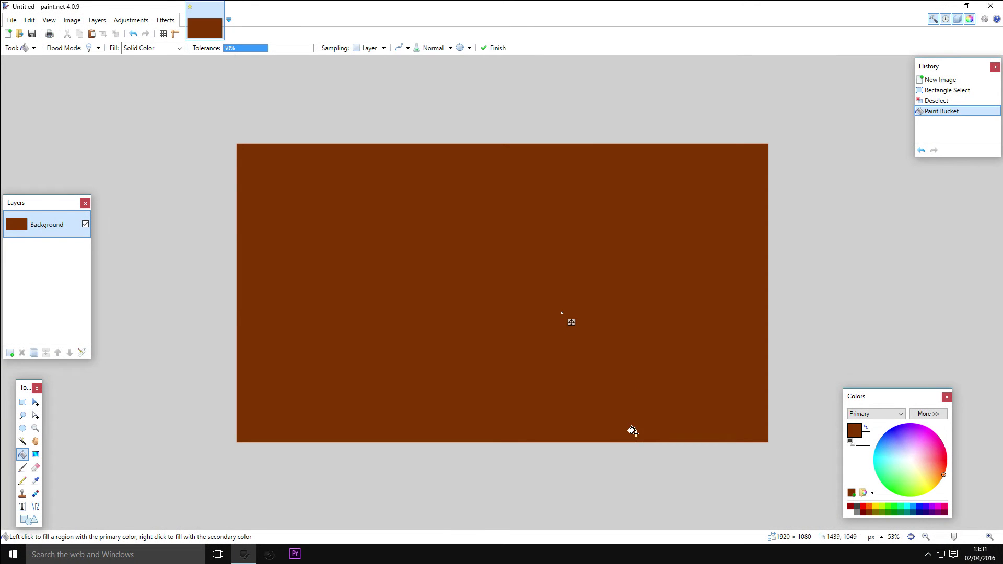
{"action": "scroll", "coordinate": [639, 390], "scroll_direction": "up", "scroll_amount": 1}
{"action": "left_click", "coordinate": [22, 402]}
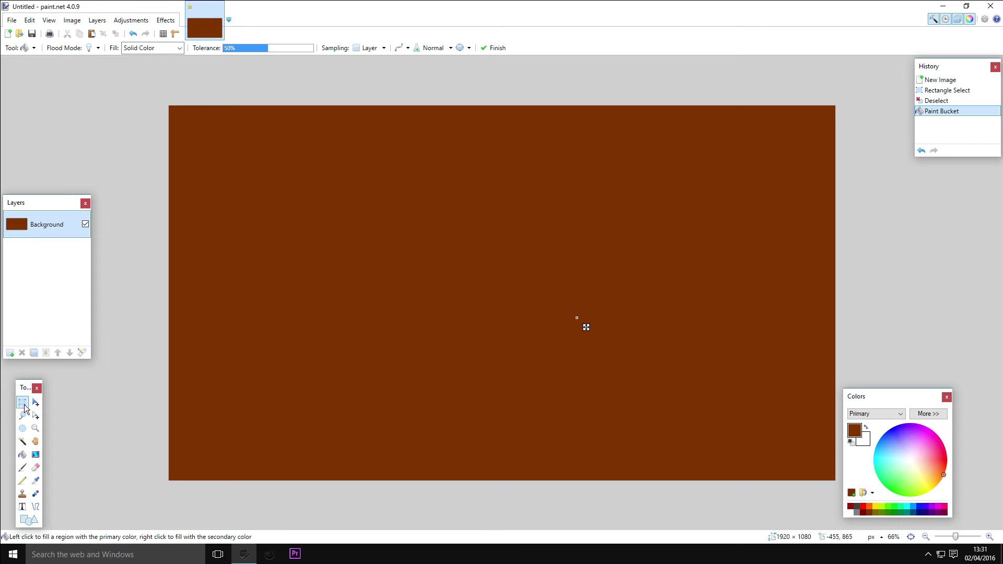
- Add noise at intensity 60, colour saturation 0 and coverage 100
{"action": "left_click", "coordinate": [161, 21]}
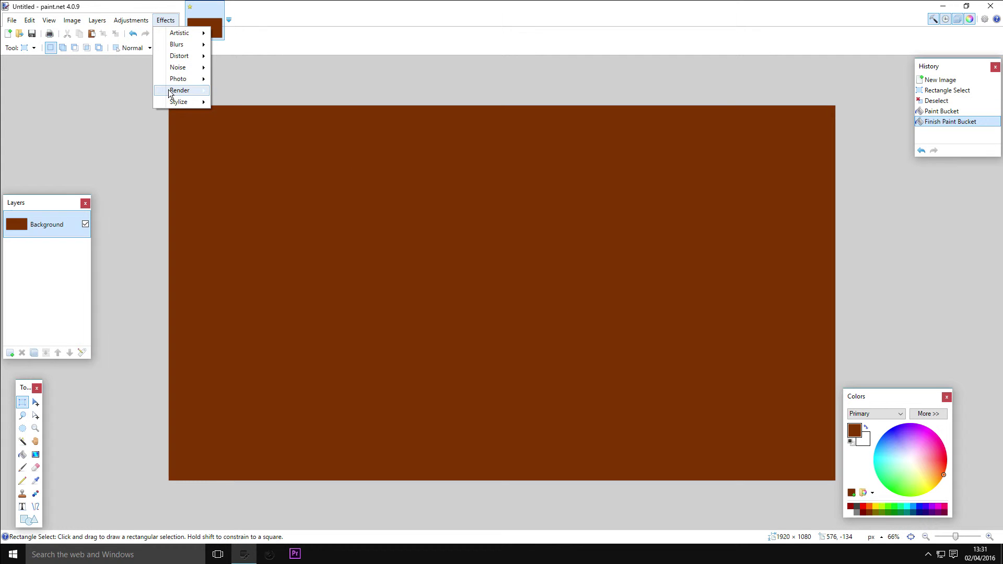
{"action": "mouse_move", "coordinate": [177, 70]}
{"action": "left_click", "coordinate": [277, 68]}
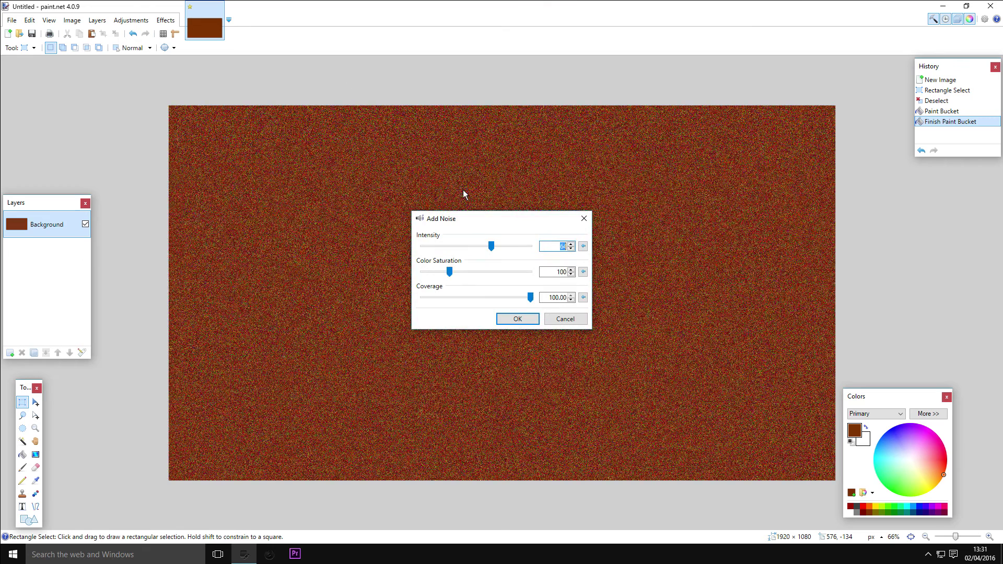
{"action": "left_click_drag", "start_coordinate": [450, 275], "coordinate": [316, 277]}
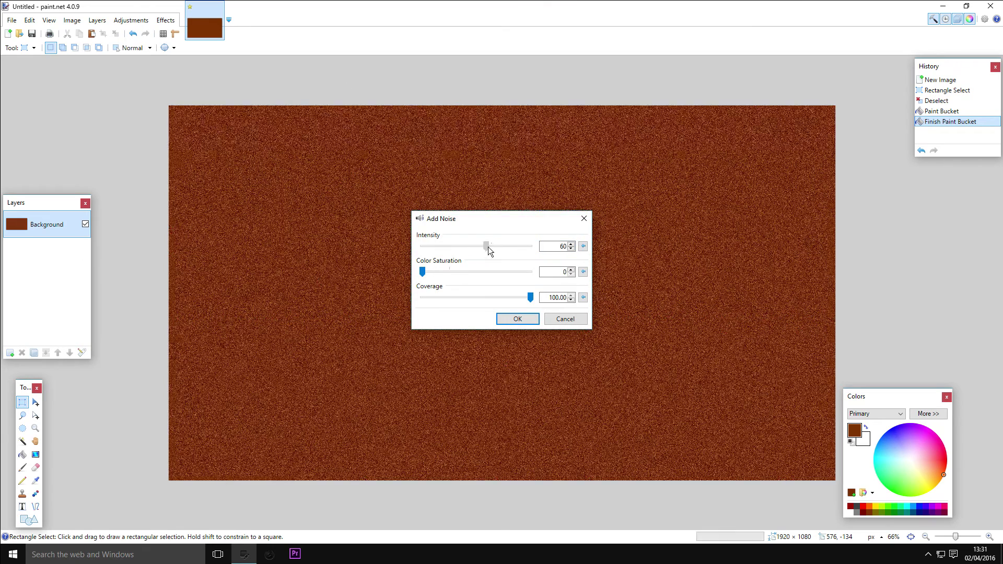
{"action": "mouse_move", "coordinate": [489, 246]}
{"action": "left_mouse_down"}
{"action": "mouse_move", "coordinate": [451, 246]}
{"action": "mouse_move", "coordinate": [470, 246]}
{"action": "left_mouse_up"}
{"action": "key", "text": "Return"}
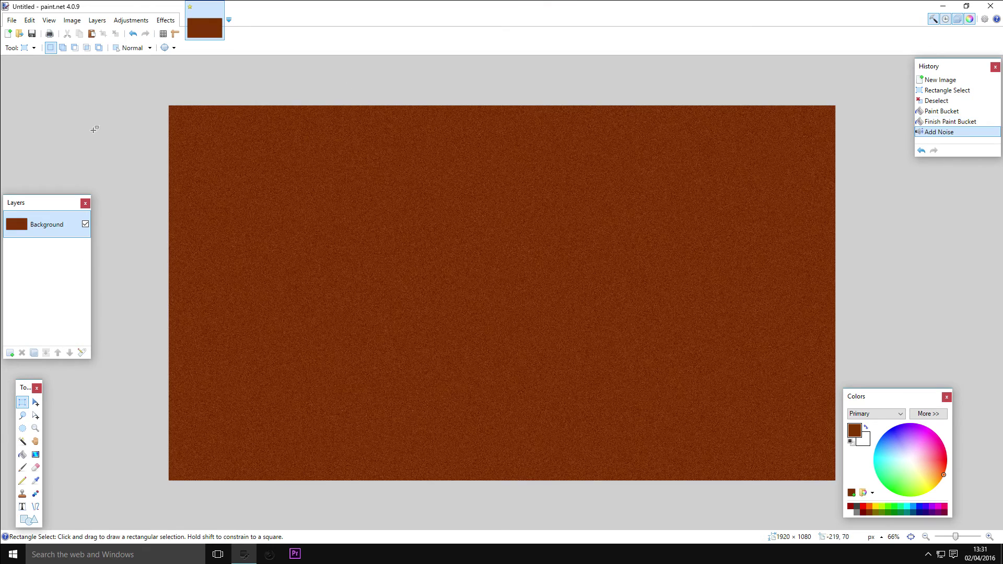
- Apply a Motion Blur at angle 73.74 and distance 198
{"action": "left_click", "coordinate": [166, 20]}
{"action": "mouse_move", "coordinate": [174, 64]}
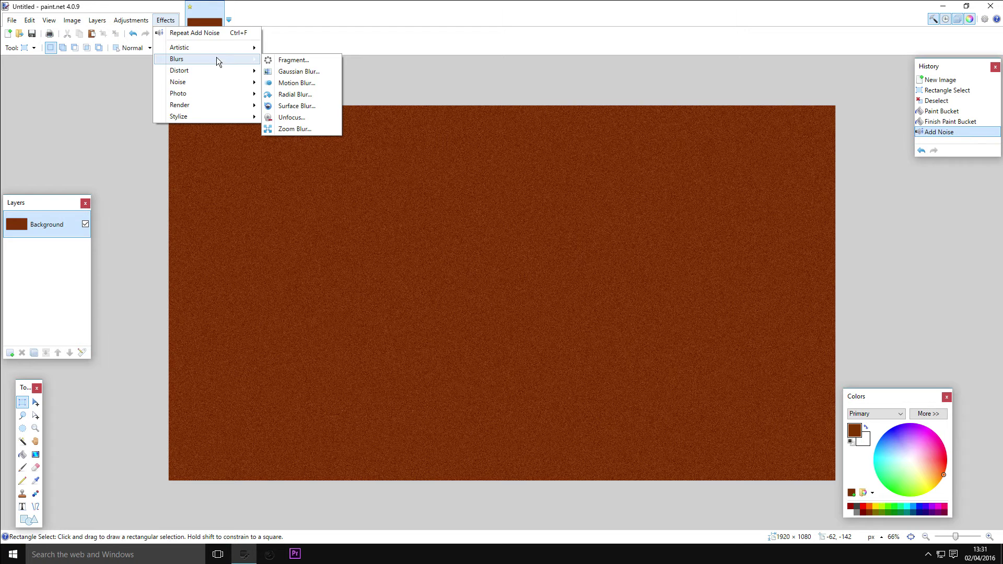
{"action": "left_click", "coordinate": [276, 81]}
{"action": "left_click_drag", "start_coordinate": [472, 250], "coordinate": [475, 240]}
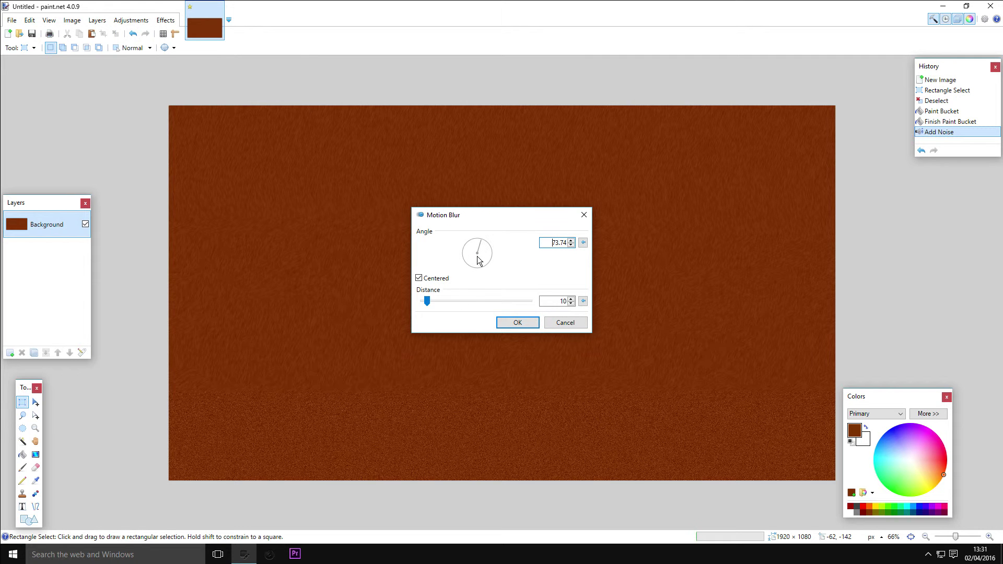
{"action": "left_click_drag", "start_coordinate": [427, 301], "coordinate": [530, 296]}
{"action": "key", "text": "Return"}
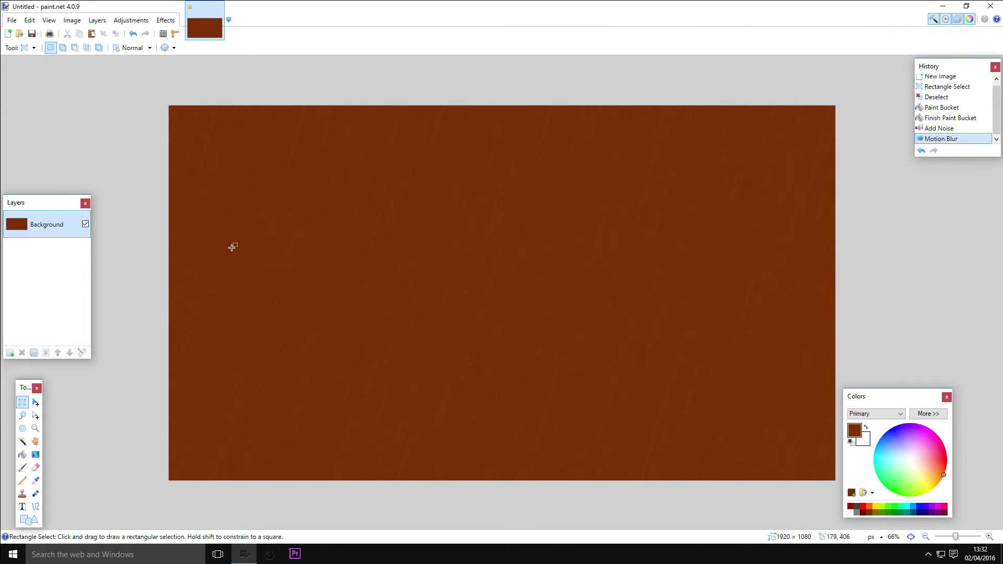
- Zoom the layer to 1.37 with Rotate / Zoom, then revert to the Motion Blur state
{"action": "left_click", "coordinate": [97, 20]}
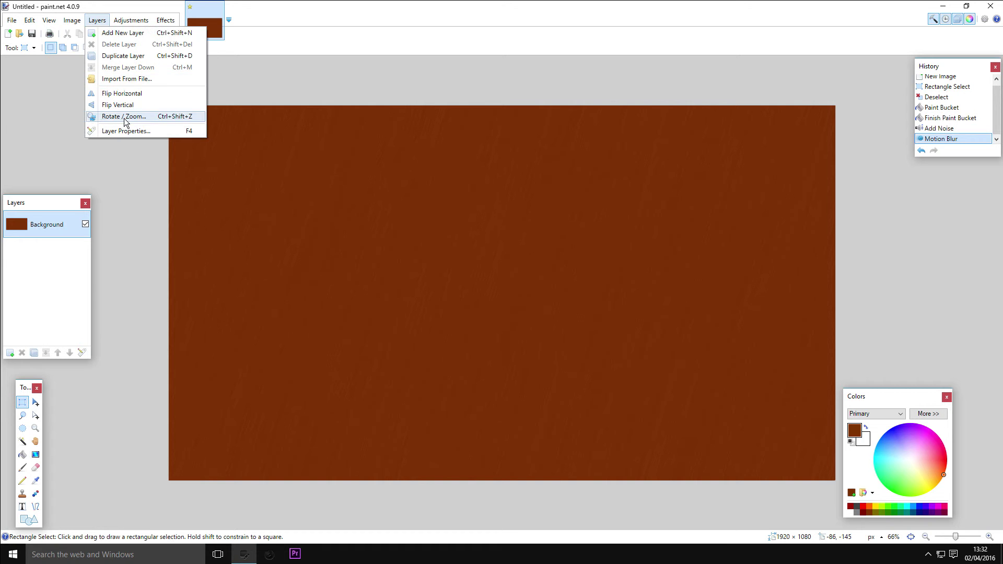
{"action": "left_click", "coordinate": [125, 120]}
{"action": "mouse_move", "coordinate": [448, 316]}
{"action": "left_mouse_down"}
{"action": "mouse_move", "coordinate": [486, 322]}
{"action": "mouse_move", "coordinate": [453, 319]}
{"action": "left_mouse_up"}
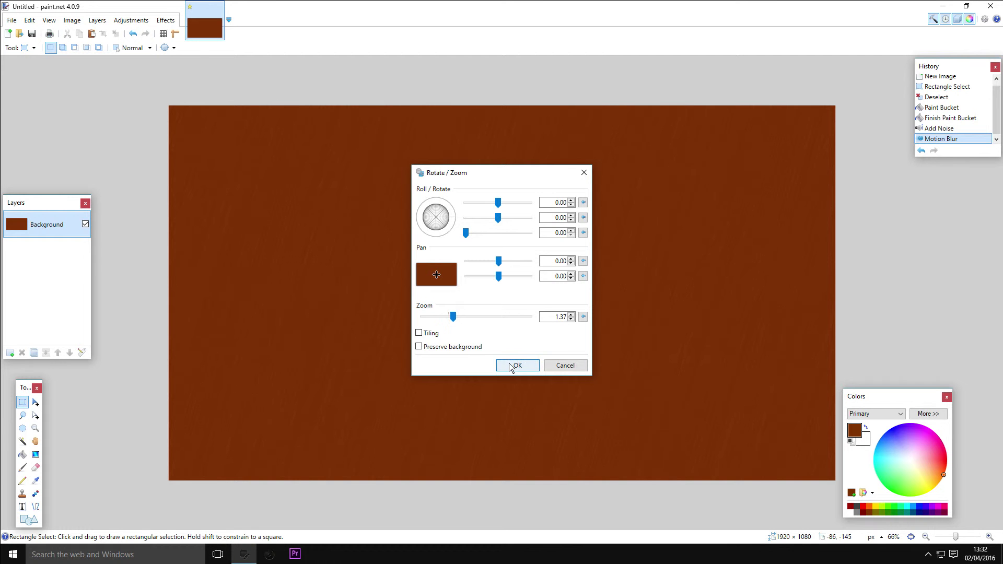
{"action": "left_click", "coordinate": [515, 366]}
{"action": "scroll", "coordinate": [419, 244], "scroll_direction": "up", "scroll_amount": 2}
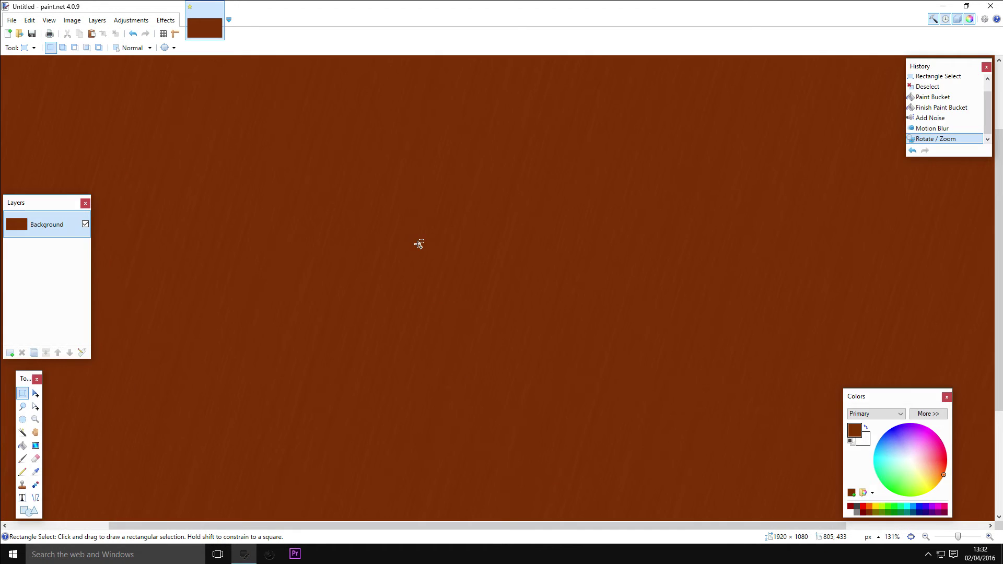
{"action": "scroll", "coordinate": [447, 251], "scroll_direction": "down", "scroll_amount": 1}
{"action": "scroll", "coordinate": [437, 230], "scroll_direction": "up", "scroll_amount": 1}
{"action": "scroll", "coordinate": [436, 230], "scroll_direction": "down", "scroll_amount": 2}
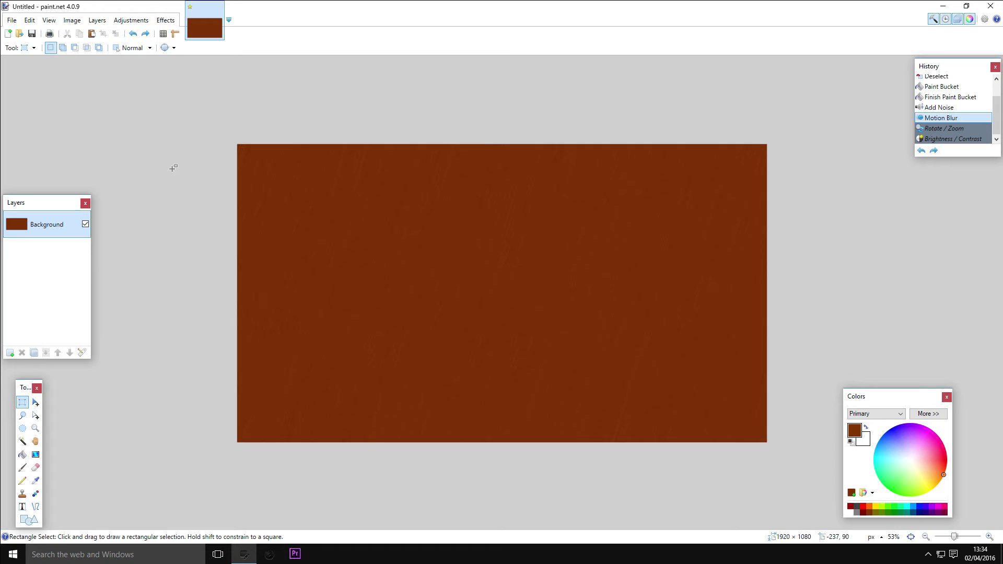
- Apply Brightness / Contrast with contrast set to 54
{"action": "key", "text": "ctrl+b"}
{"action": "left_click", "coordinate": [129, 20]}
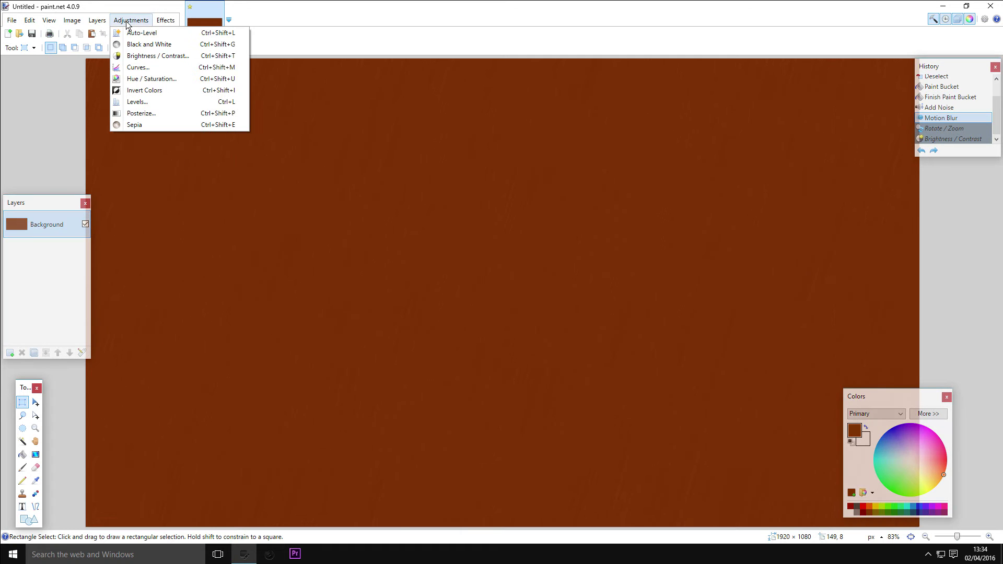
{"action": "left_click", "coordinate": [131, 56]}
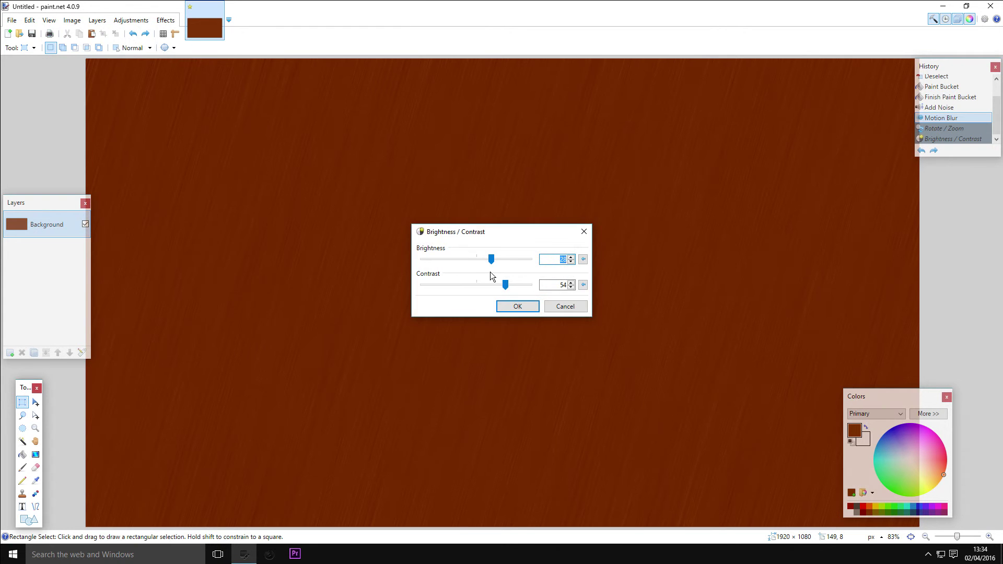
{"action": "left_click", "coordinate": [517, 306]}
{"action": "scroll", "coordinate": [466, 195], "scroll_direction": "up", "scroll_amount": 5}
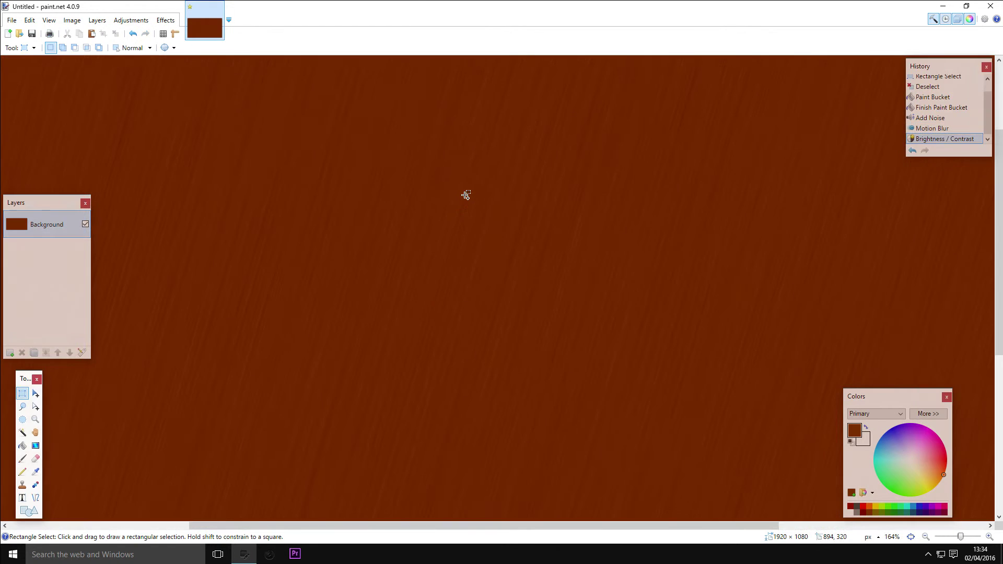
{"action": "scroll", "coordinate": [472, 219], "scroll_direction": "down", "scroll_amount": 6}
{"action": "scroll", "coordinate": [480, 222], "scroll_direction": "up", "scroll_amount": 2}
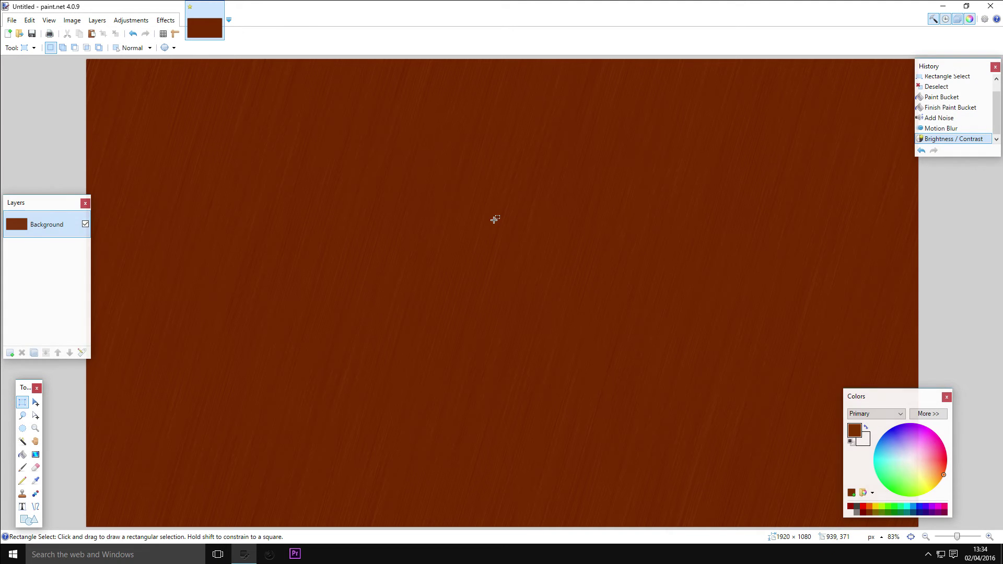
- Start a Dents distortion, lowering its scale to 37.32 and removing roughness
{"action": "left_click", "coordinate": [156, 22]}
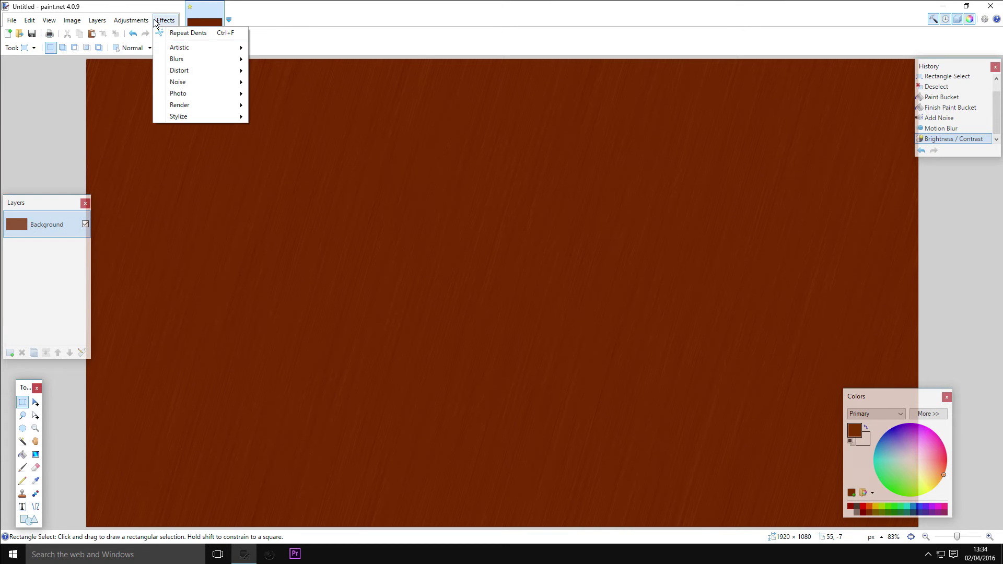
{"action": "mouse_move", "coordinate": [206, 71]}
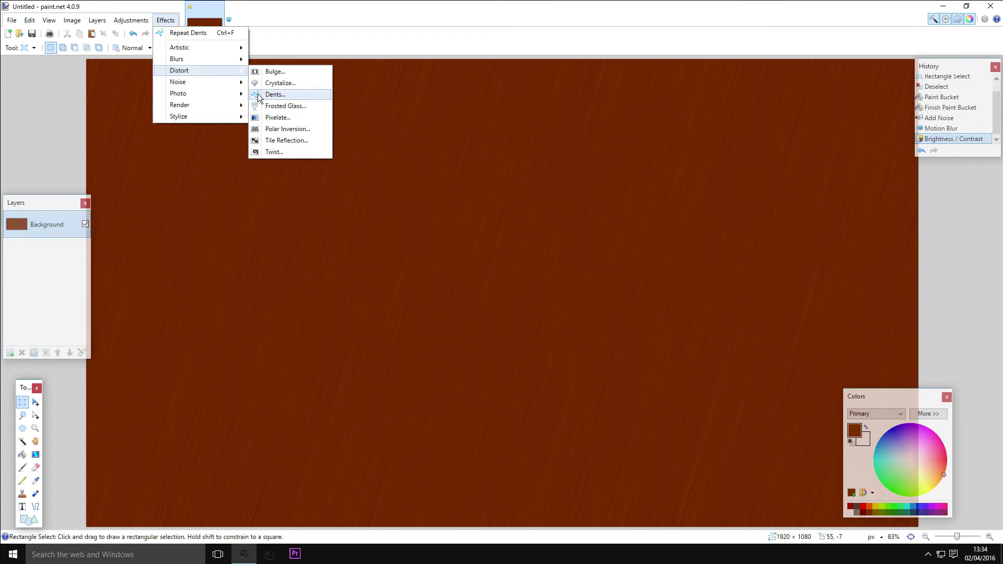
{"action": "left_click", "coordinate": [284, 98]}
{"action": "left_click_drag", "start_coordinate": [490, 171], "coordinate": [583, 159]}
{"action": "left_click_drag", "start_coordinate": [569, 219], "coordinate": [630, 197]}
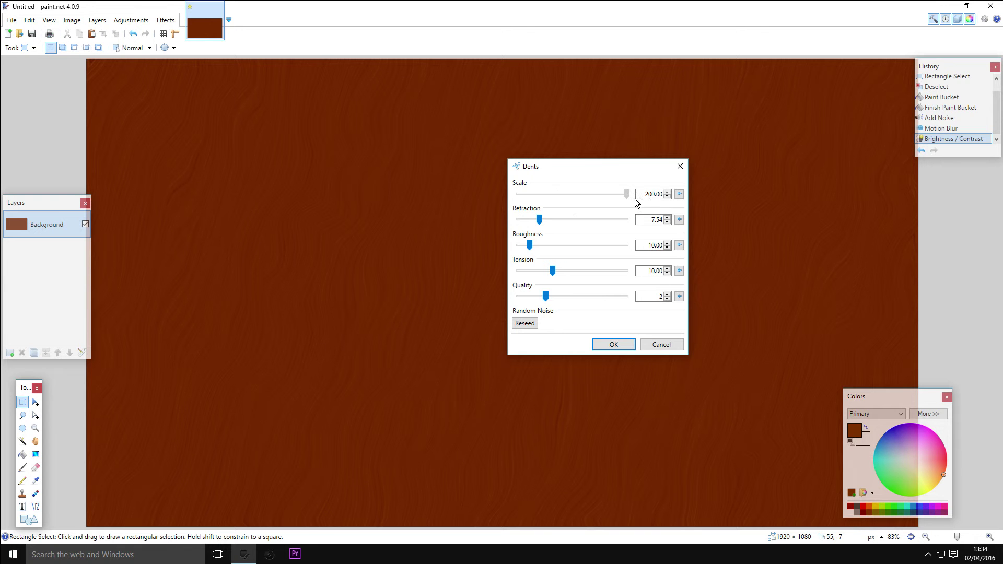
{"action": "left_click_drag", "start_coordinate": [636, 199], "coordinate": [586, 198]}
{"action": "left_click_drag", "start_coordinate": [535, 247], "coordinate": [485, 247]}
- Set Dents refraction 4.53, roughness 5.83 and quality 5, then apply it
{"action": "left_click_drag", "start_coordinate": [539, 220], "coordinate": [533, 248]}
{"action": "left_click_drag", "start_coordinate": [542, 296], "coordinate": [626, 297]}
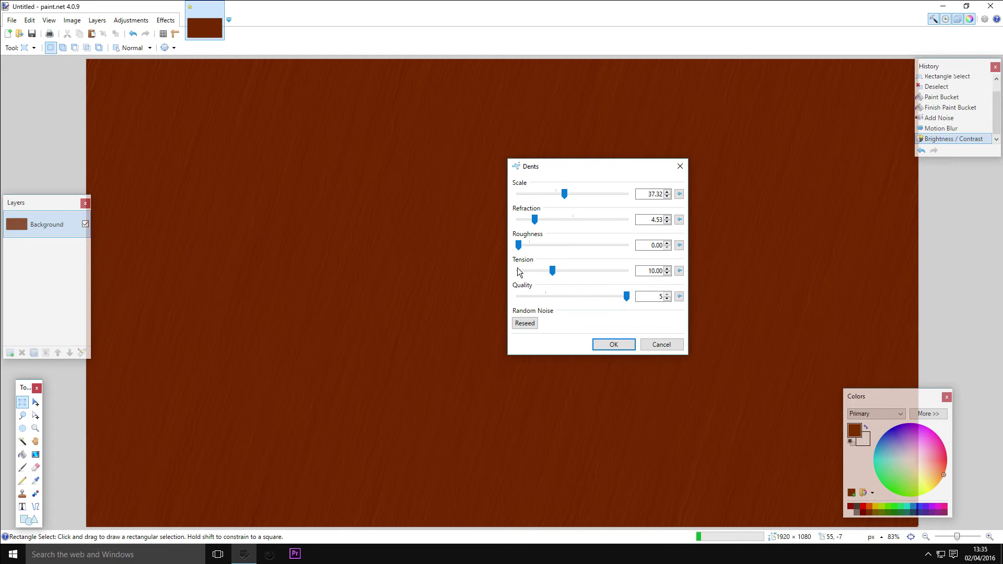
{"action": "left_click_drag", "start_coordinate": [519, 245], "coordinate": [524, 246]}
{"action": "left_click", "coordinate": [614, 345]}
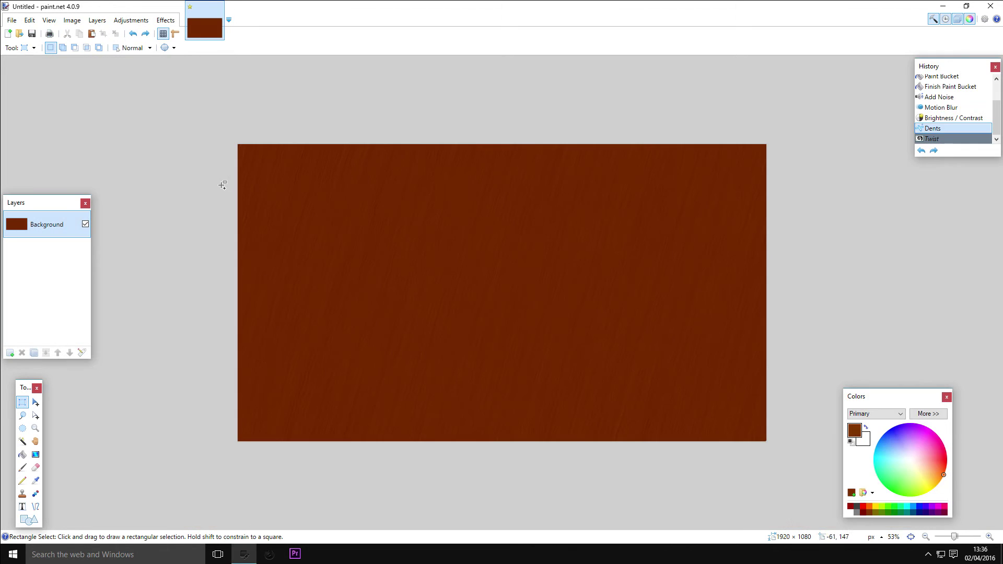
{"action": "scroll", "coordinate": [324, 249], "scroll_direction": "up", "scroll_amount": 1}
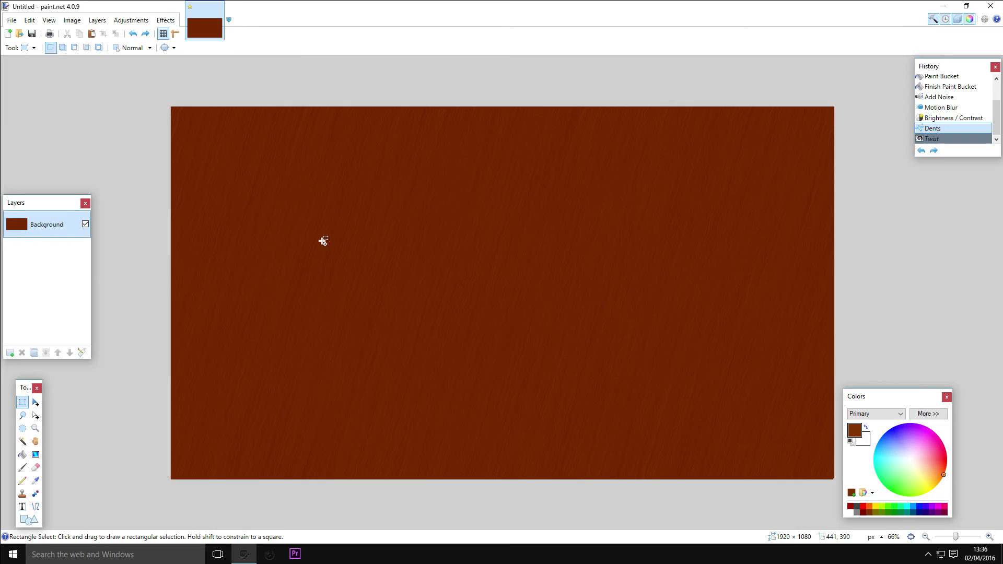
{"action": "scroll", "coordinate": [426, 260], "scroll_direction": "up", "scroll_amount": 2}
{"action": "scroll", "coordinate": [414, 209], "scroll_direction": "down", "scroll_amount": 2}
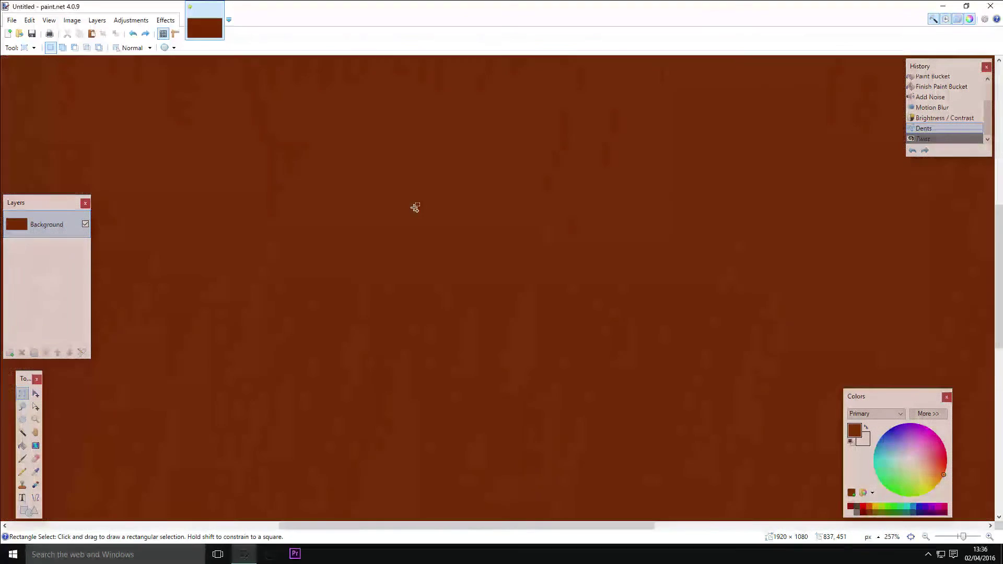
{"action": "scroll", "coordinate": [410, 197], "scroll_direction": "down", "scroll_amount": 1}
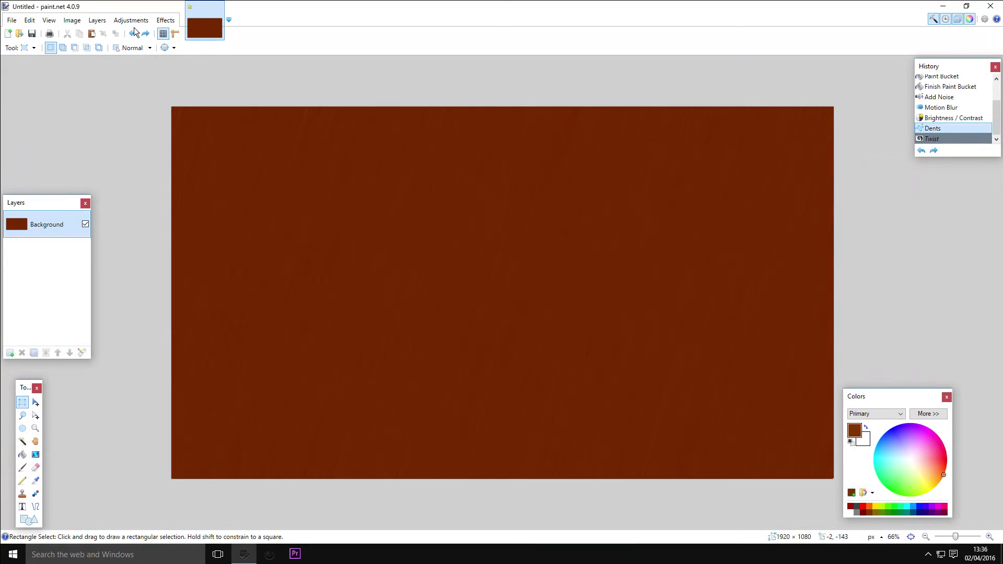
{"action": "left_click", "coordinate": [166, 21]}
- Apply a Twist at amount 12.74, size 2.00, centre 0.27 / 0.07, quality 2
{"action": "mouse_move", "coordinate": [178, 70]}
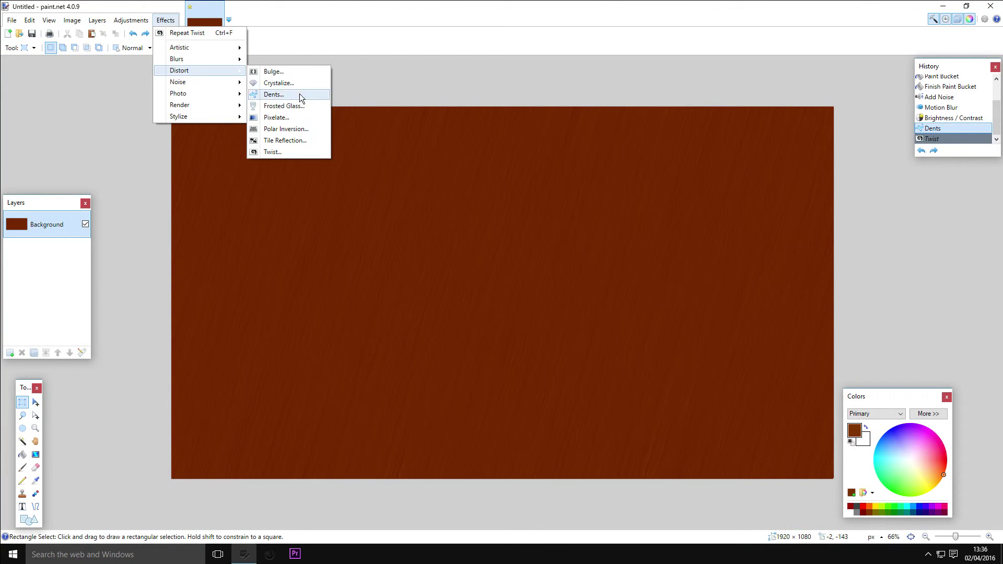
{"action": "left_click", "coordinate": [297, 152]}
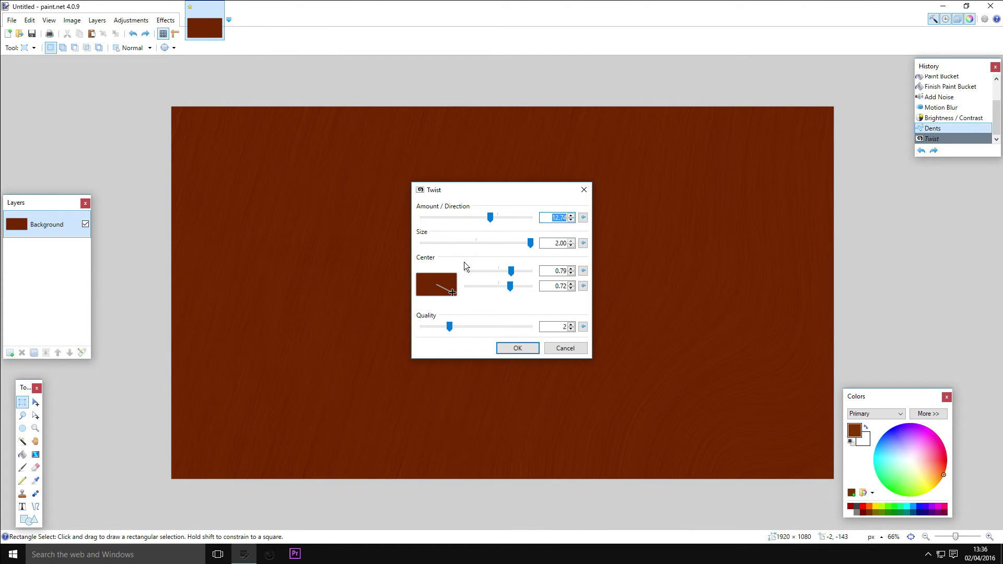
{"action": "left_click_drag", "start_coordinate": [454, 292], "coordinate": [420, 288]}
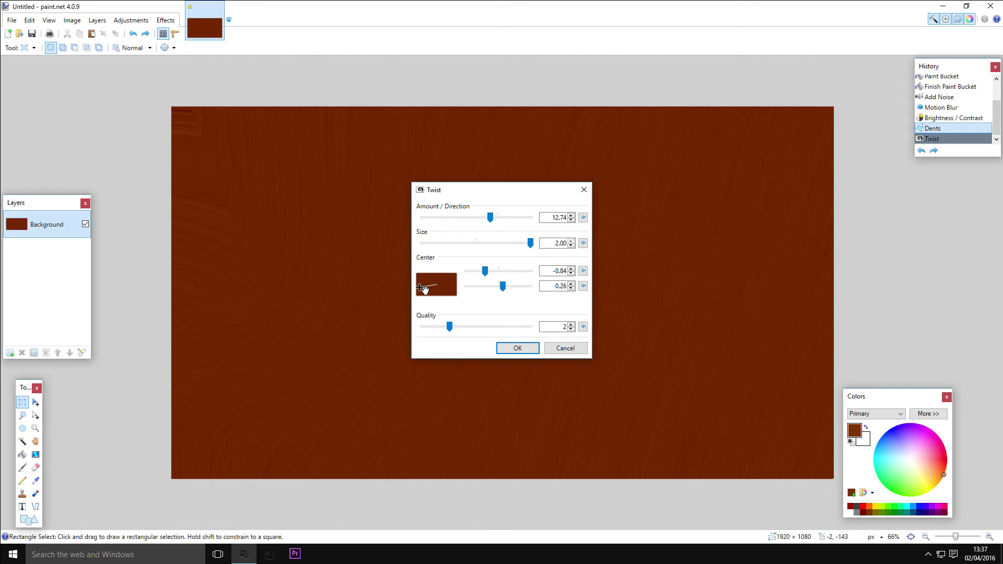
{"action": "mouse_move", "coordinate": [422, 286]}
{"action": "left_mouse_down"}
{"action": "mouse_move", "coordinate": [408, 265]}
{"action": "mouse_move", "coordinate": [442, 284]}
{"action": "left_mouse_up"}
{"action": "left_click_drag", "start_coordinate": [466, 191], "coordinate": [784, 153]}
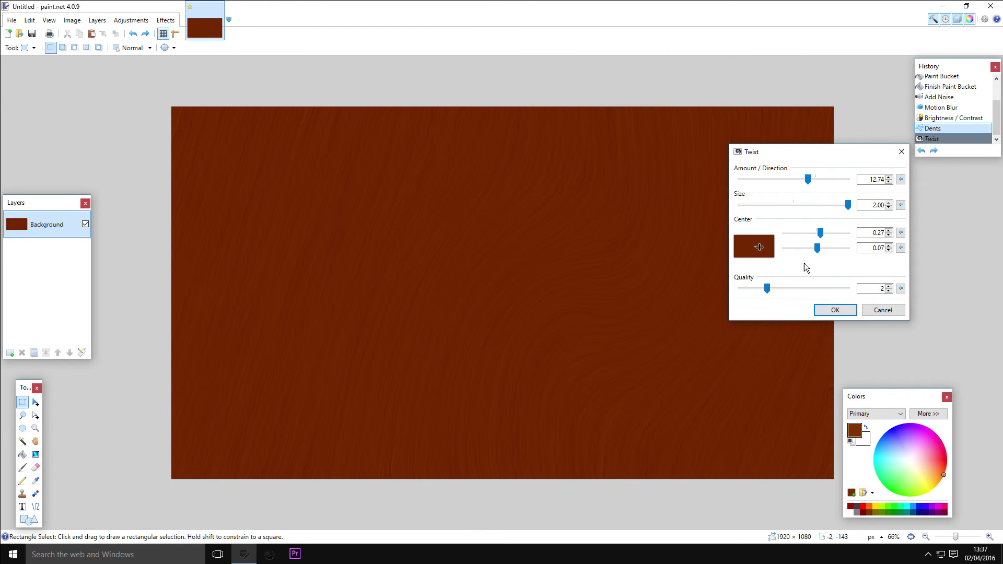
{"action": "left_click", "coordinate": [828, 313]}
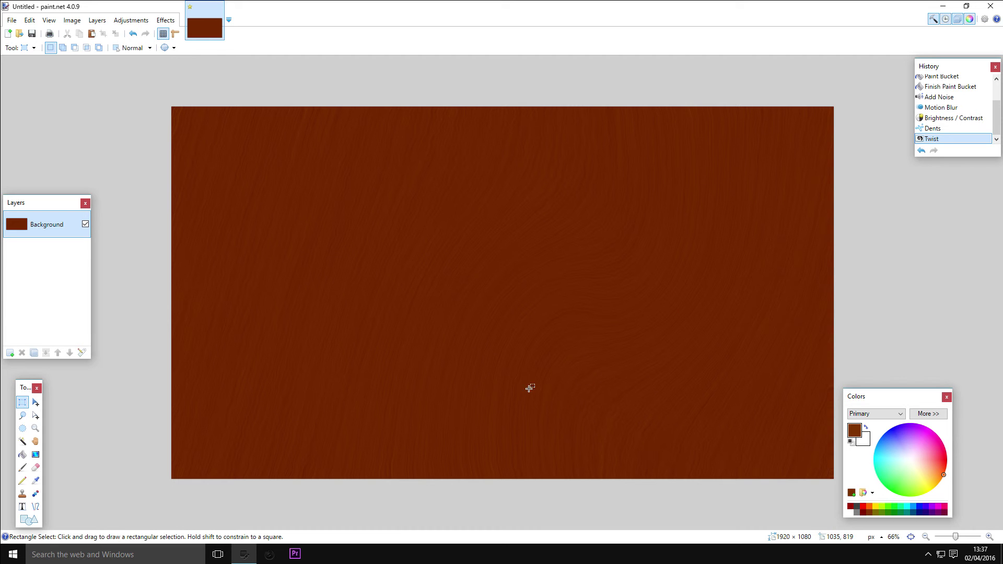
- Apply a second Twist with its centre moved left and down
{"action": "left_click", "coordinate": [165, 20]}
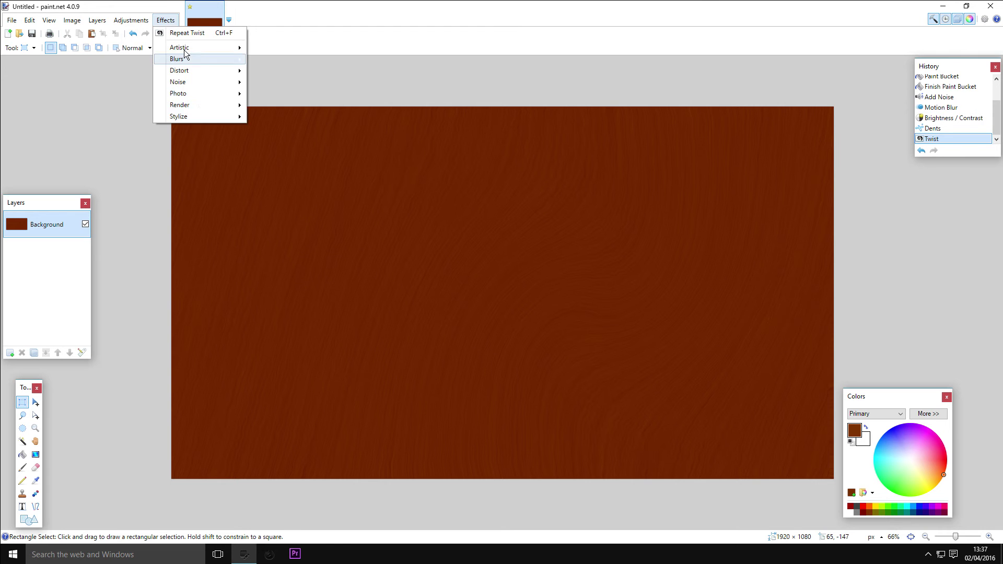
{"action": "mouse_move", "coordinate": [194, 71]}
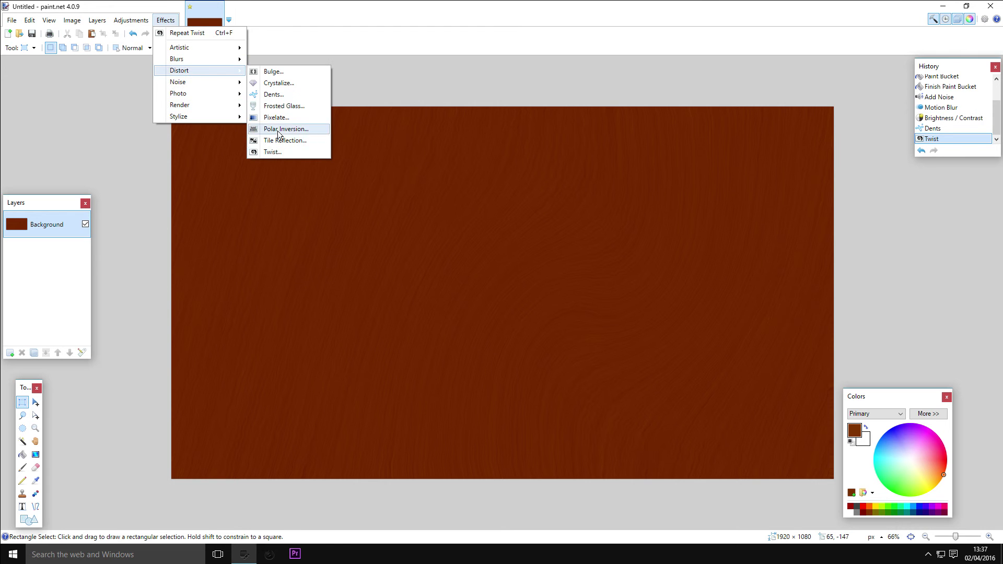
{"action": "left_click", "coordinate": [274, 152]}
{"action": "mouse_move", "coordinate": [443, 288]}
{"action": "left_mouse_down"}
{"action": "mouse_move", "coordinate": [424, 282]}
{"action": "mouse_move", "coordinate": [434, 284]}
{"action": "left_mouse_up"}
{"action": "left_click_drag", "start_coordinate": [484, 196], "coordinate": [782, 131]}
{"action": "left_click", "coordinate": [808, 287]}
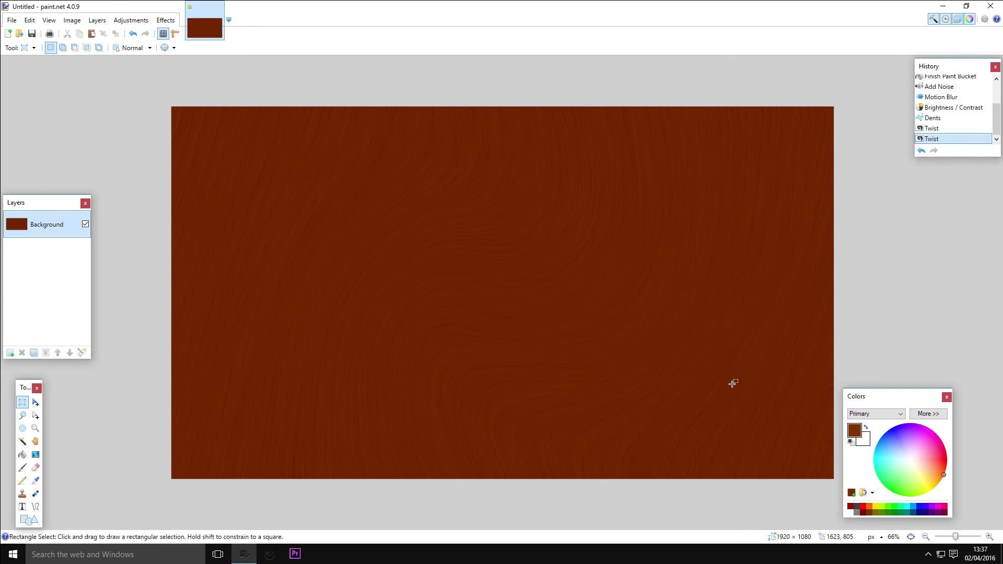
- Try a stronger Twist at amount 200 and lower, then cancel it
{"action": "left_click", "coordinate": [158, 20]}
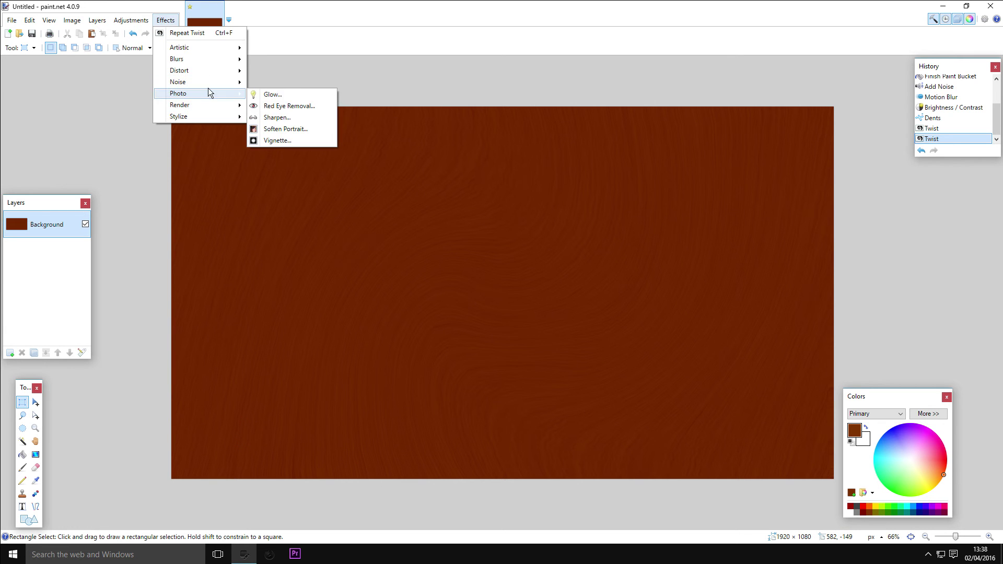
{"action": "mouse_move", "coordinate": [211, 79]}
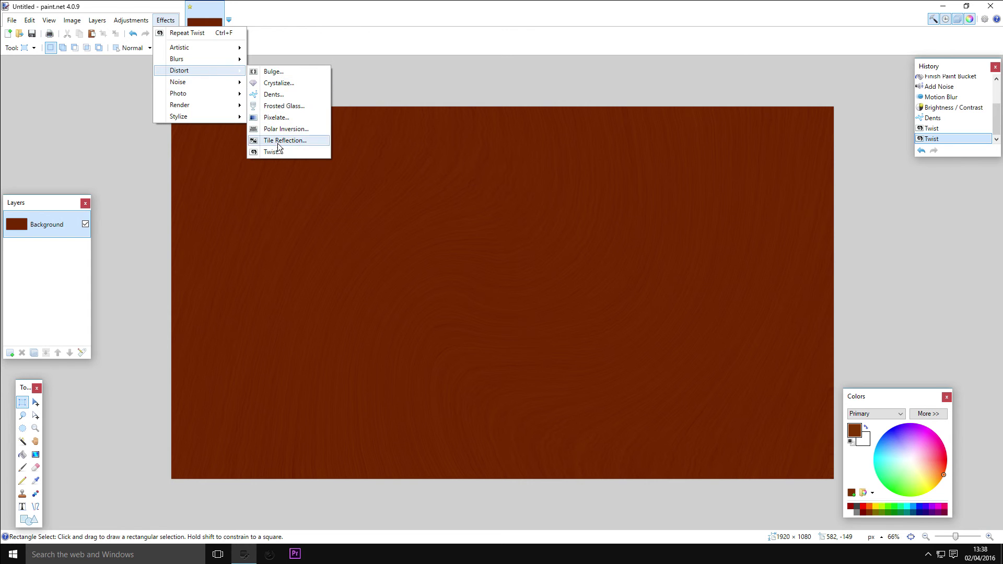
{"action": "left_click", "coordinate": [274, 155]}
{"action": "left_click_drag", "start_coordinate": [490, 217], "coordinate": [538, 218]}
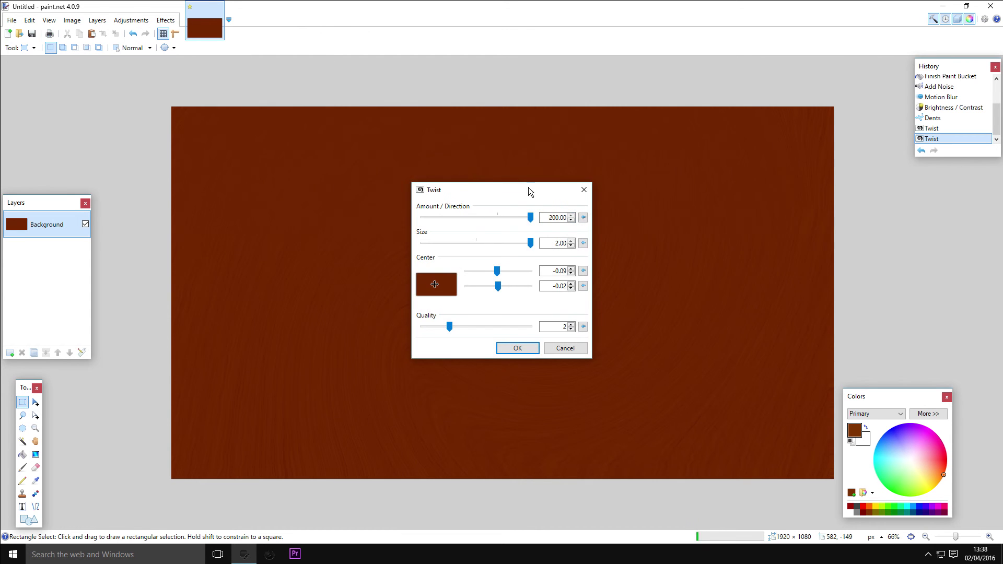
{"action": "left_click_drag", "start_coordinate": [478, 192], "coordinate": [751, 161]}
{"action": "left_click_drag", "start_coordinate": [800, 187], "coordinate": [689, 215]}
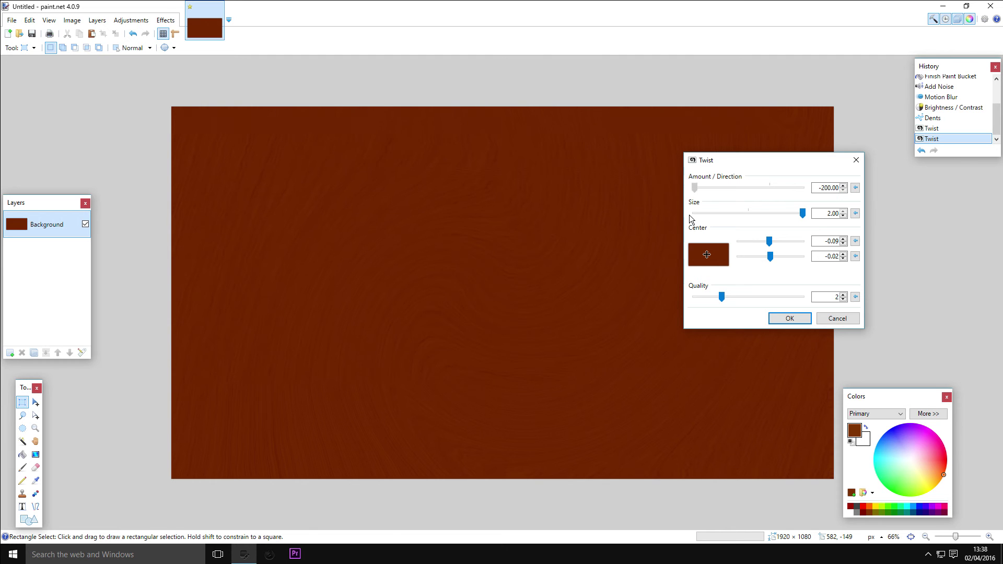
{"action": "left_click", "coordinate": [837, 320]}
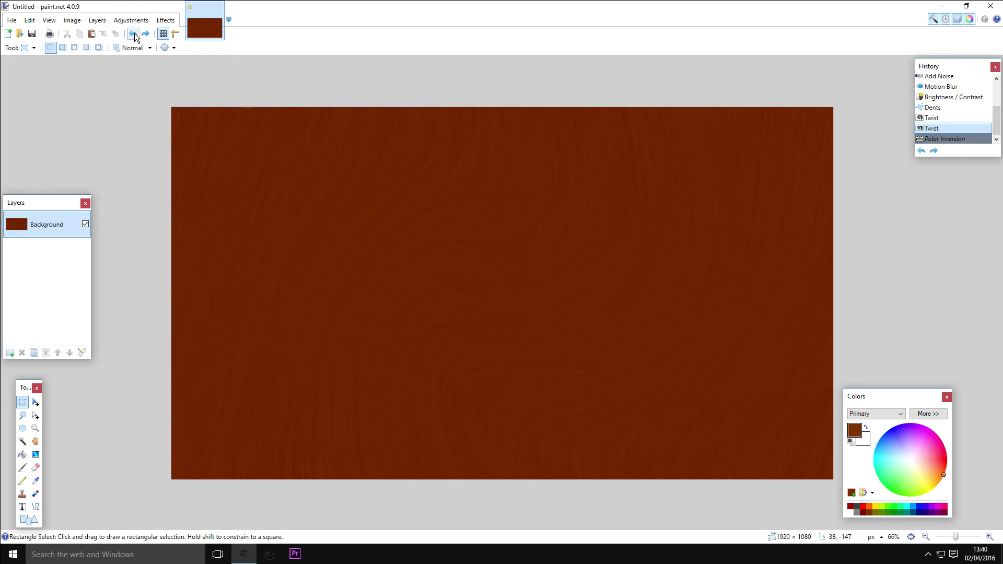
- Apply a Polar Inversion with amount -0.01, offset -0.71 / -0.16 and Wrap edges
{"action": "left_click", "coordinate": [166, 20]}
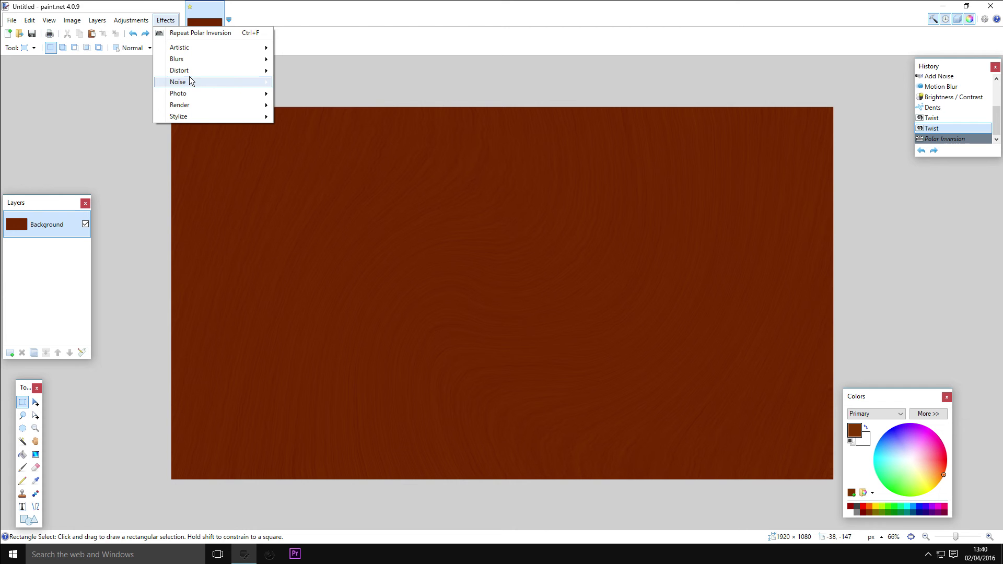
{"action": "mouse_move", "coordinate": [251, 71]}
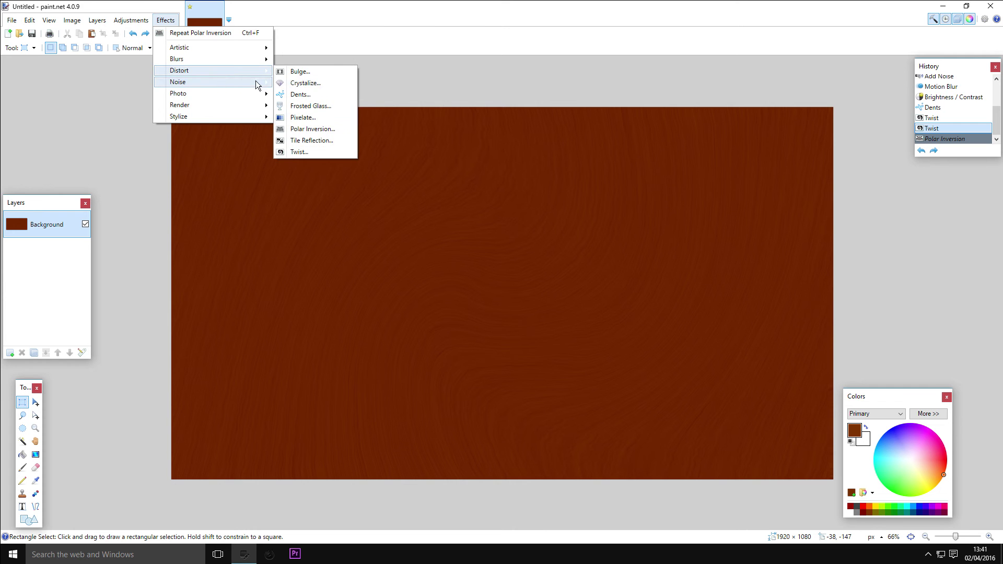
{"action": "left_click", "coordinate": [321, 129]}
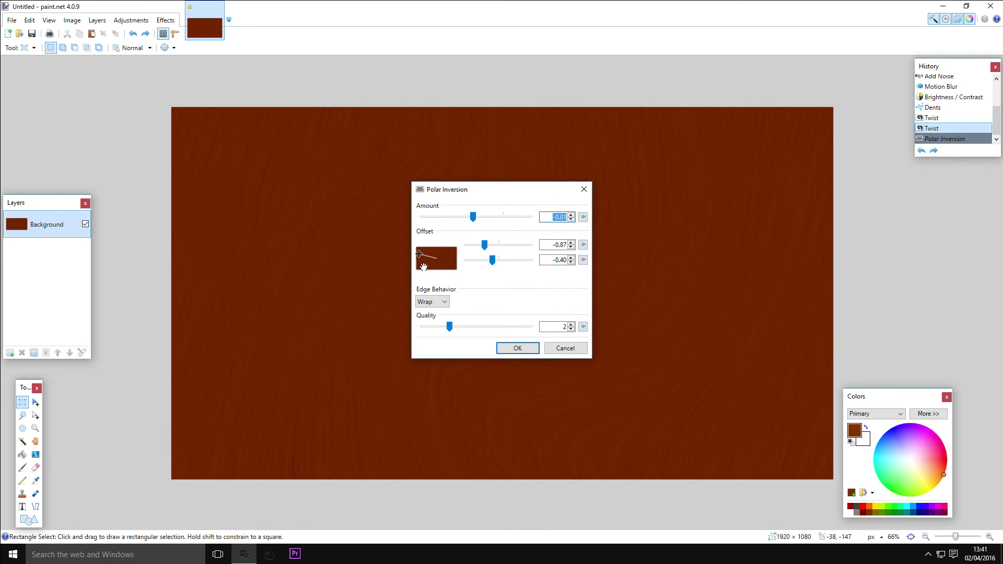
{"action": "left_click_drag", "start_coordinate": [462, 197], "coordinate": [649, 156]}
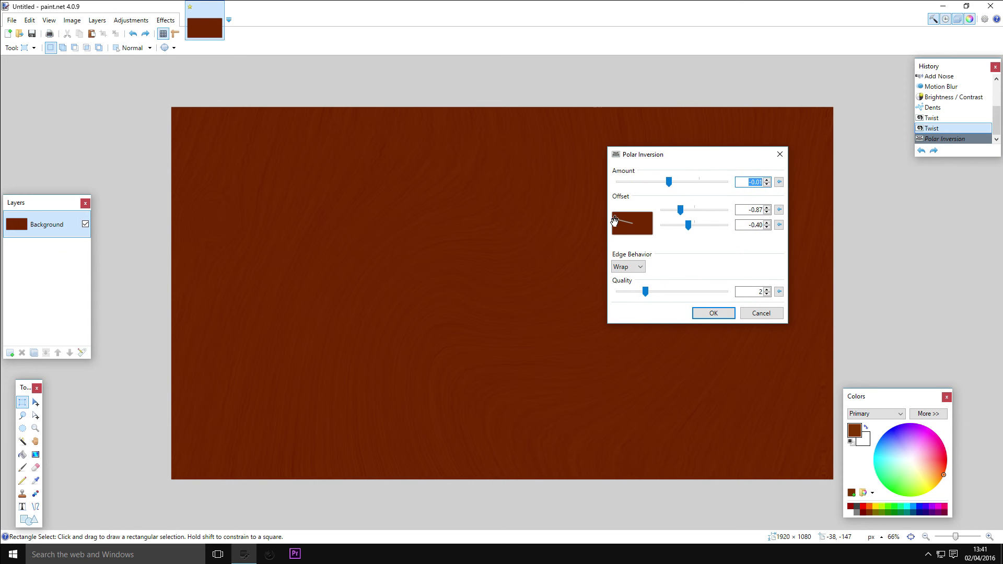
{"action": "left_click_drag", "start_coordinate": [615, 221], "coordinate": [633, 223]}
{"action": "left_click_drag", "start_coordinate": [625, 228], "coordinate": [627, 222]}
{"action": "mouse_move", "coordinate": [626, 222]}
{"action": "left_mouse_down"}
{"action": "mouse_move", "coordinate": [621, 231]}
{"action": "mouse_move", "coordinate": [641, 230]}
{"action": "mouse_move", "coordinate": [618, 223]}
{"action": "left_mouse_up"}
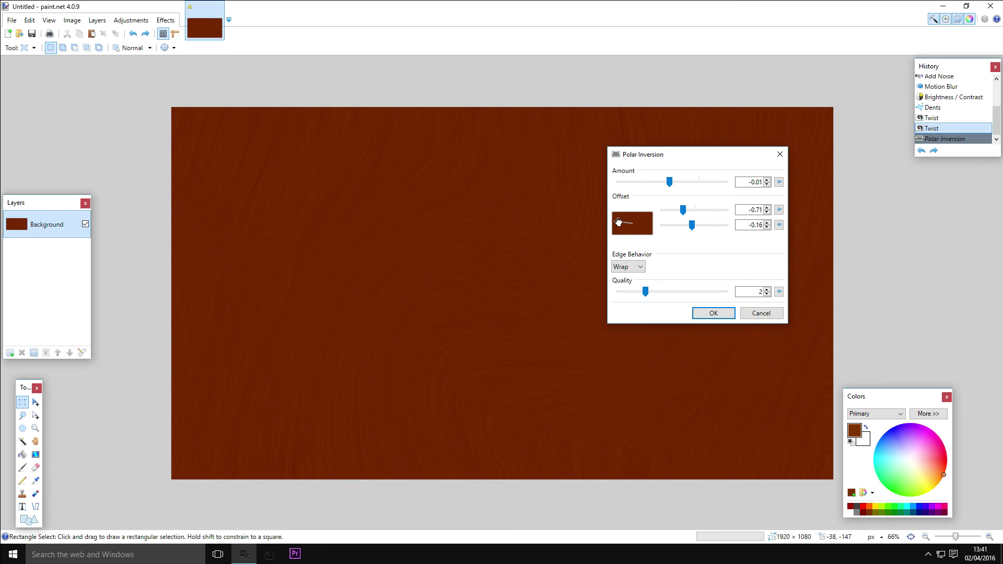
{"action": "left_click", "coordinate": [694, 315]}
{"action": "left_click", "coordinate": [175, 22]}
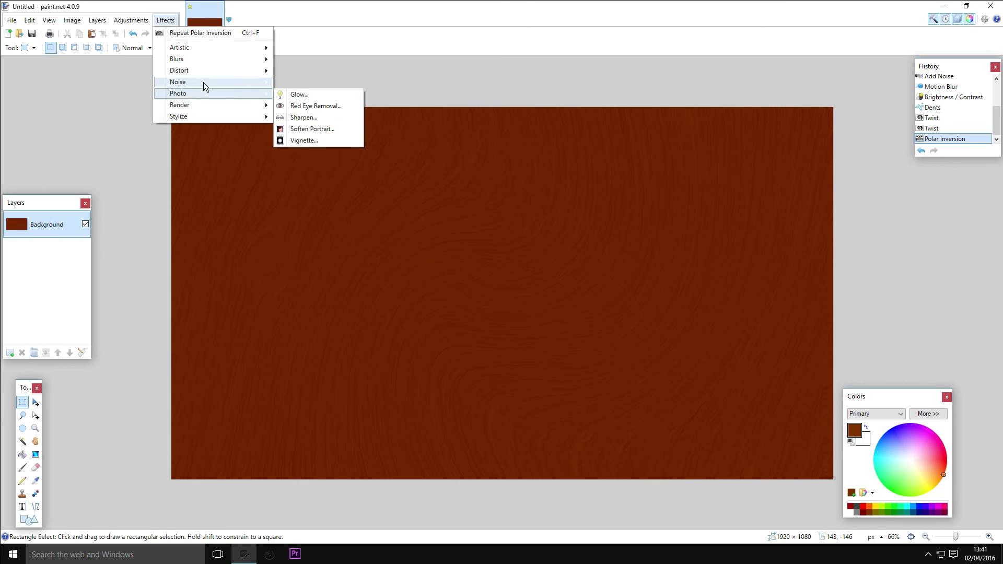
- Apply a second Polar Inversion with offset 0.69 / -0.30
{"action": "mouse_move", "coordinate": [203, 71]}
{"action": "left_click", "coordinate": [323, 130]}
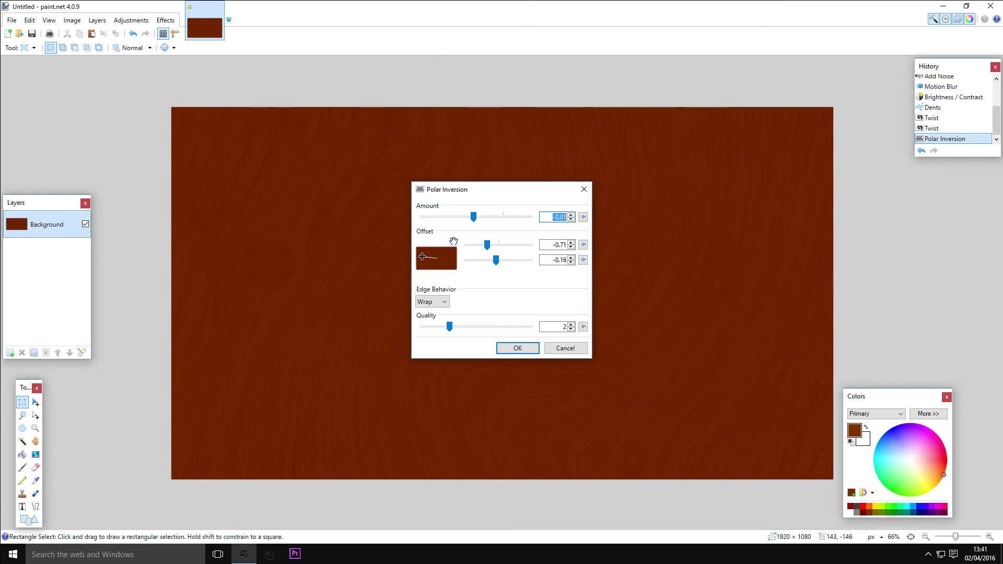
{"action": "left_click_drag", "start_coordinate": [431, 256], "coordinate": [452, 252]}
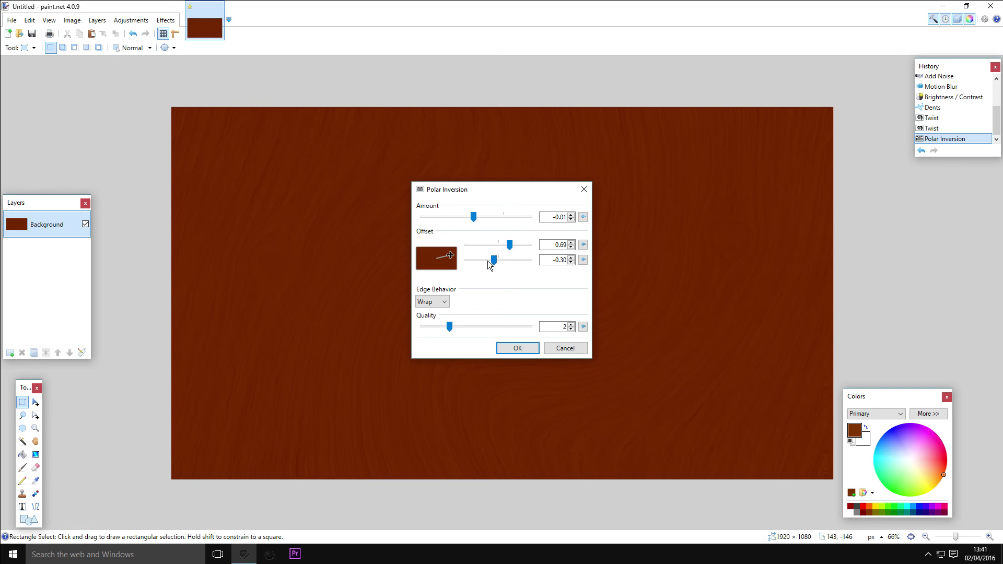
{"action": "left_click", "coordinate": [515, 349]}
- Auto-Level the texture's tones with Ctrl+Shift+L
{"action": "key", "text": "ctrl+shift+l"}
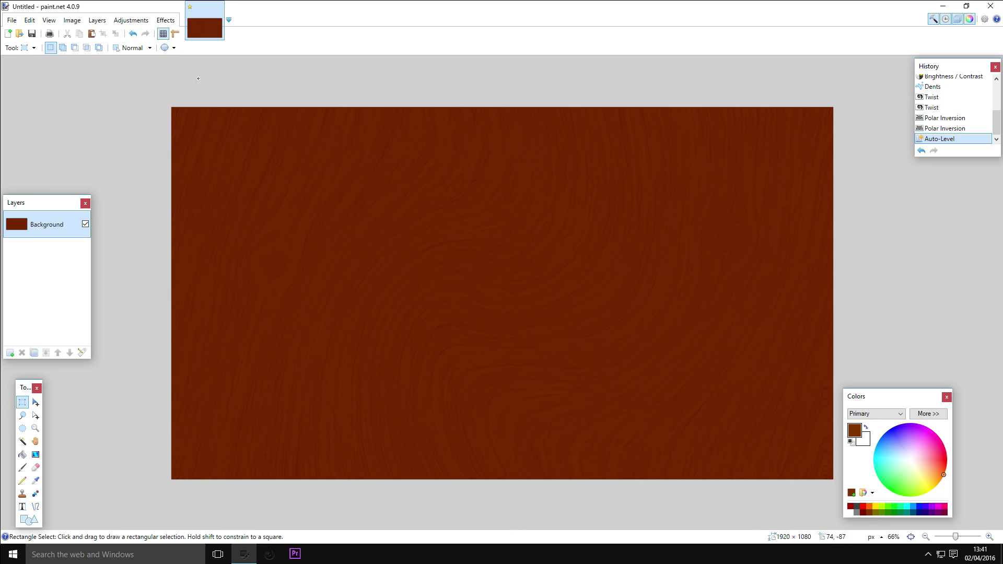
{"action": "left_click_drag", "start_coordinate": [198, 78], "coordinate": [841, 470]}
{"action": "left_click", "coordinate": [444, 168]}
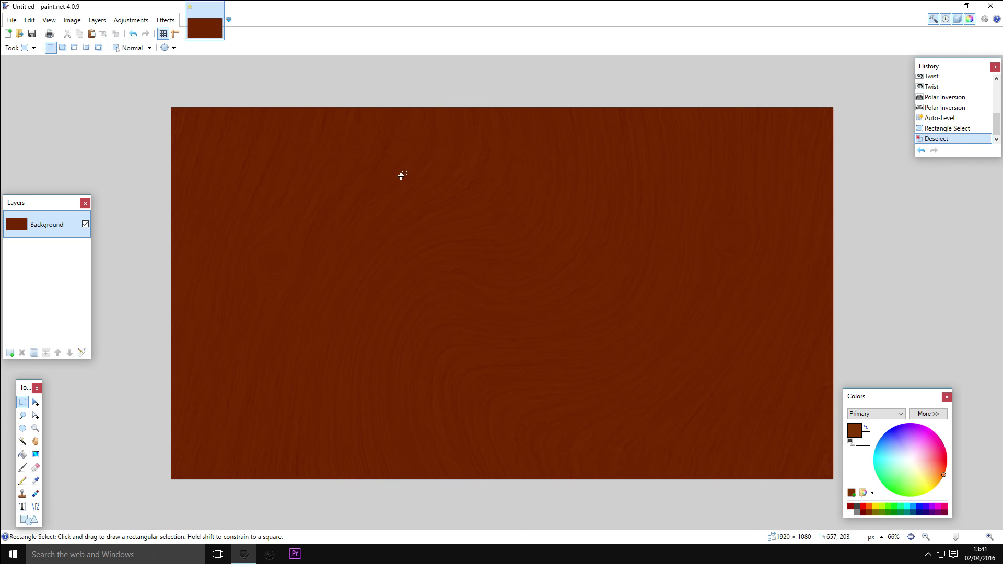
{"action": "left_click", "coordinate": [130, 19]}
- Apply Brightness / Contrast at brightness 68, contrast 54 to lighten the grain to orange-brown
{"action": "left_click", "coordinate": [141, 56]}
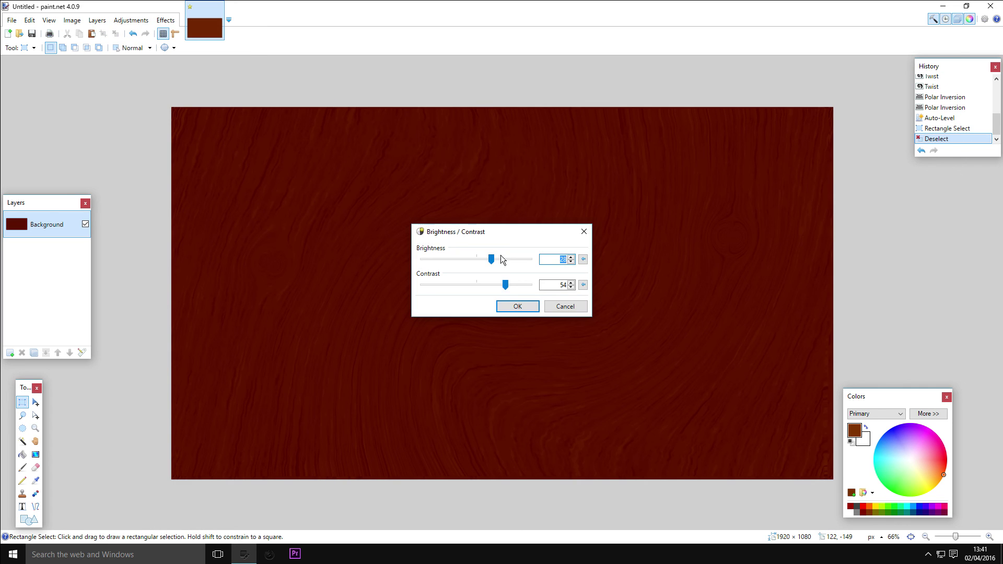
{"action": "left_click_drag", "start_coordinate": [493, 261], "coordinate": [538, 263]}
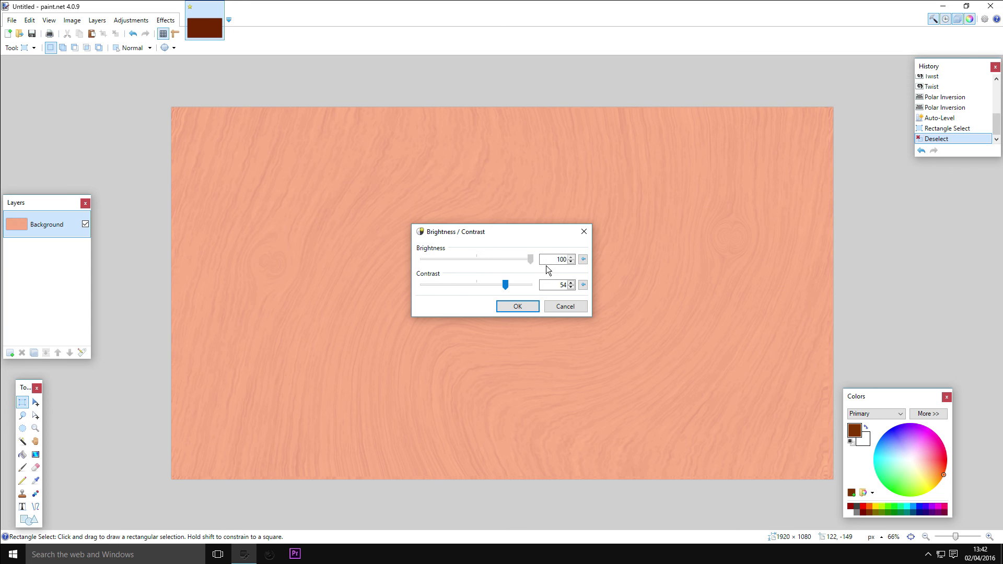
{"action": "left_click_drag", "start_coordinate": [533, 265], "coordinate": [513, 263]}
{"action": "left_click", "coordinate": [523, 305]}
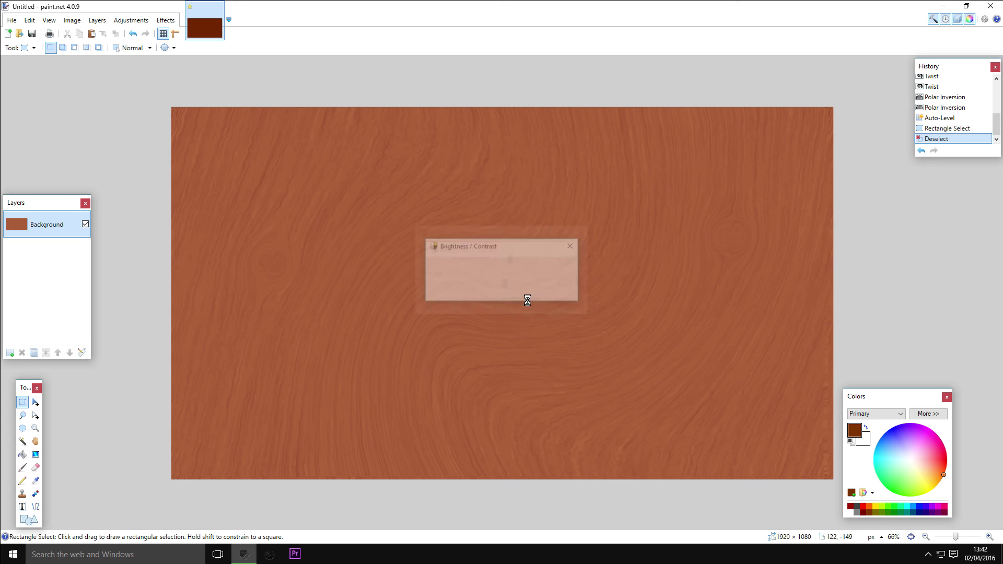
{"action": "scroll", "coordinate": [730, 322], "scroll_direction": "down", "scroll_amount": 1}
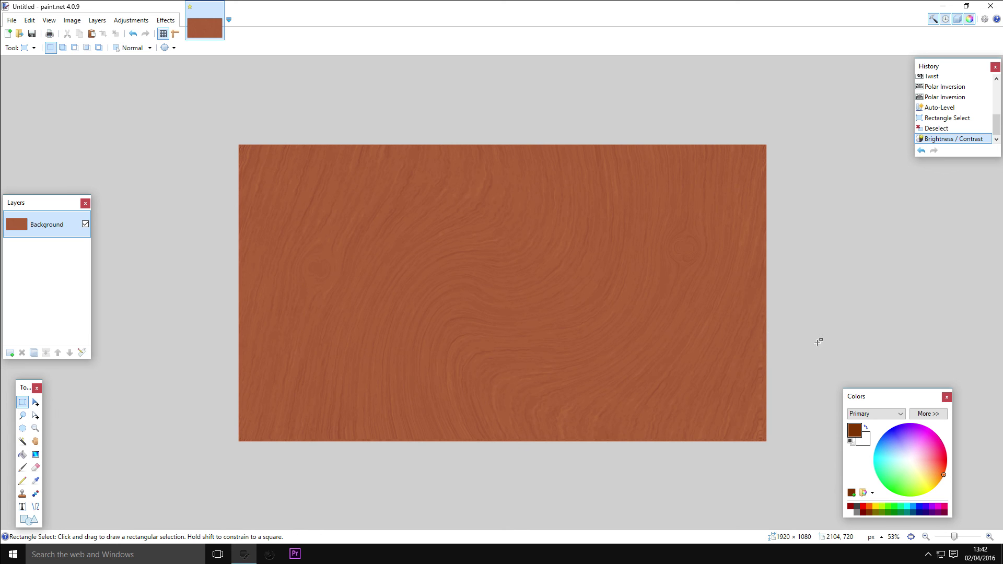